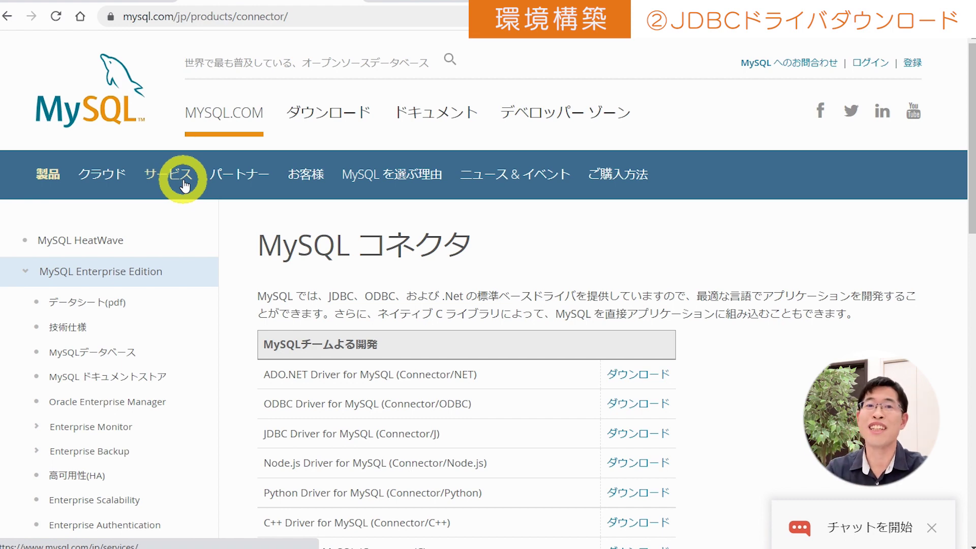
- Open the download page for the JDBC Driver for MySQL (Connector/J) from the MySQL connectors list
{"action": "scroll", "coordinate": [497, 284], "scroll_direction": "down", "scroll_amount": 3}
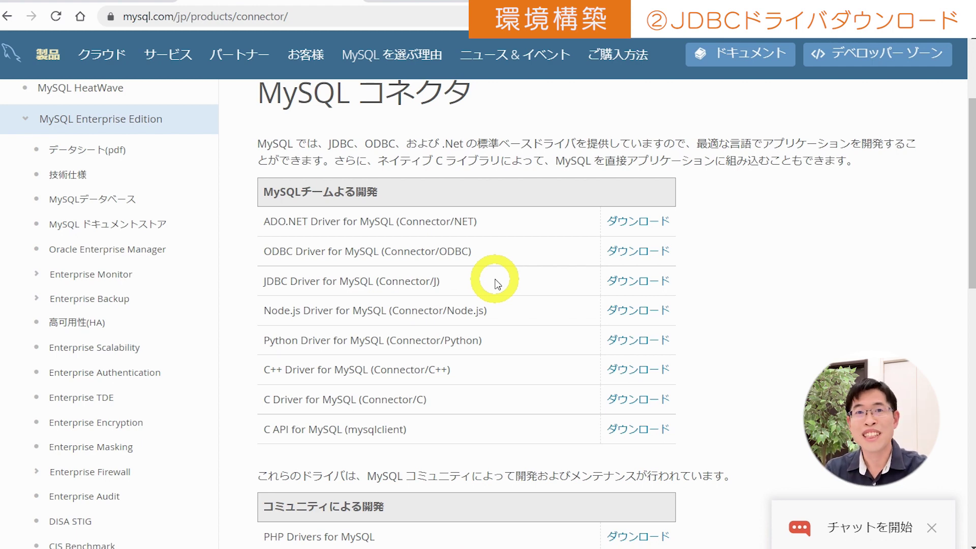
{"action": "left_click", "coordinate": [649, 277]}
{"action": "left_click", "coordinate": [807, 48]}
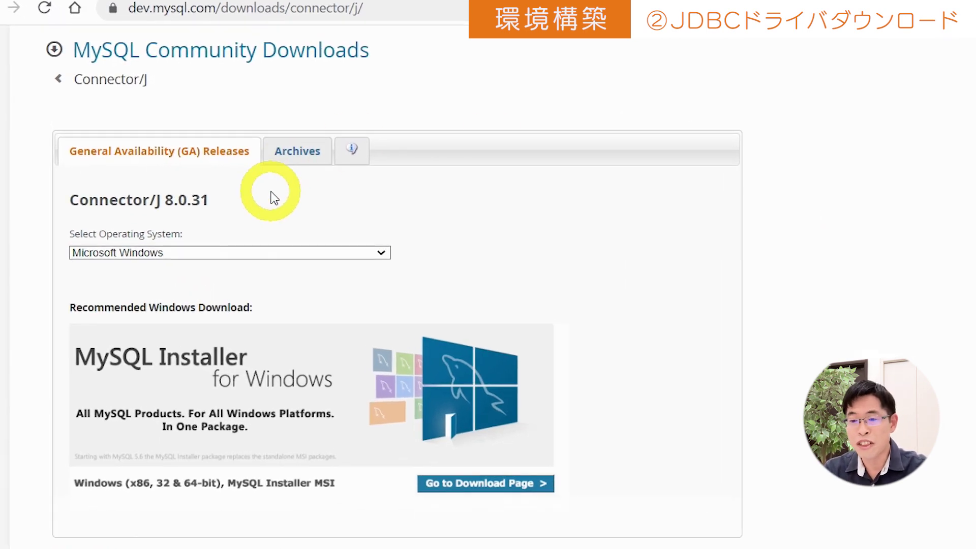
- Download the Platform Independent ZIP archive of Connector/J 8.0.31 without logging in or signing up
{"action": "left_click", "coordinate": [360, 257]}
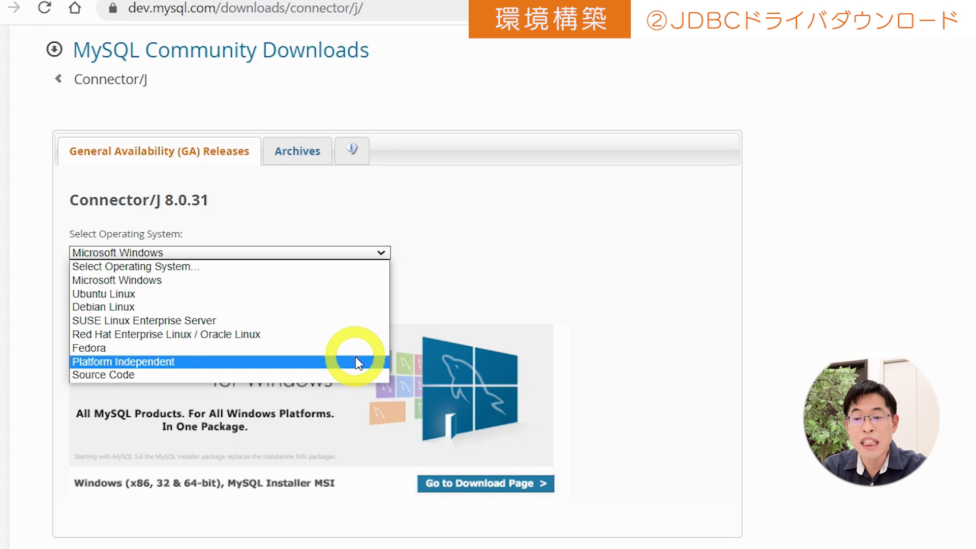
{"action": "left_click", "coordinate": [358, 362]}
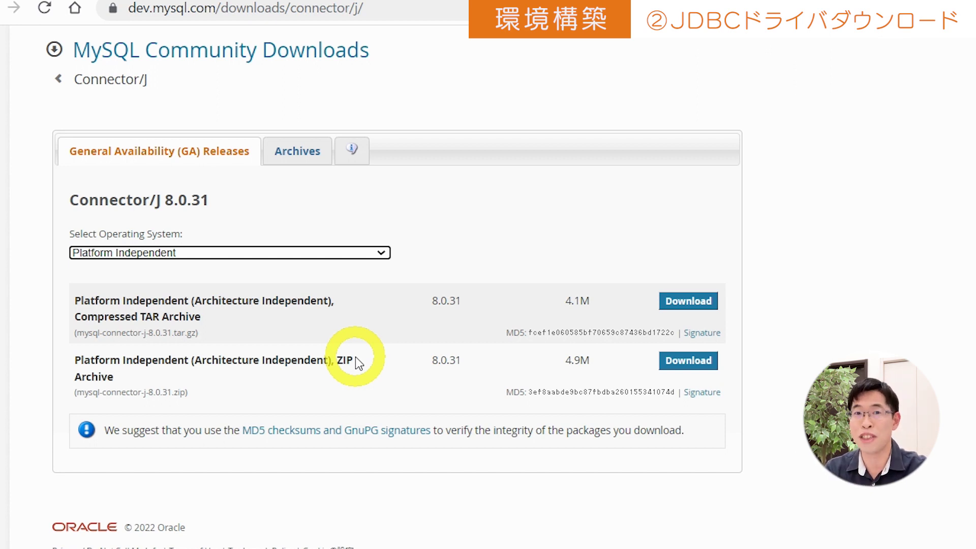
{"action": "left_click", "coordinate": [682, 364]}
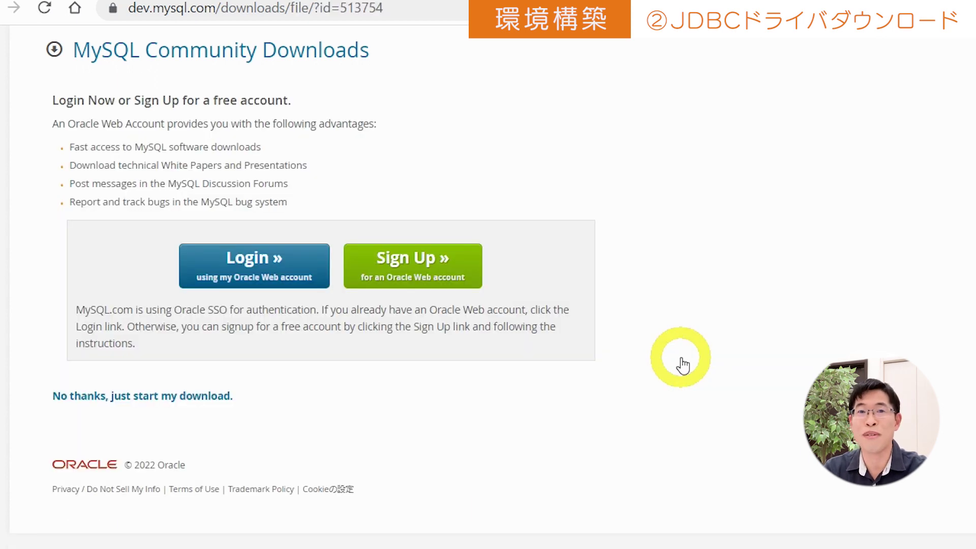
{"action": "left_click", "coordinate": [213, 395]}
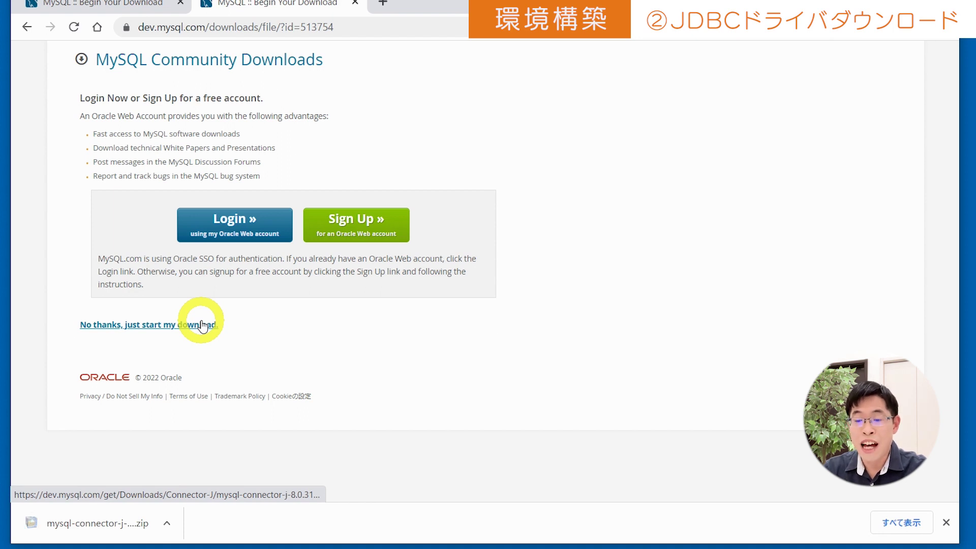
- Open the downloaded Connector/J archive and move mysql-connector-j-8.0.31.jar into the lib folder of C:\apache-tomcat-9.0.60
{"action": "left_click", "coordinate": [166, 523]}
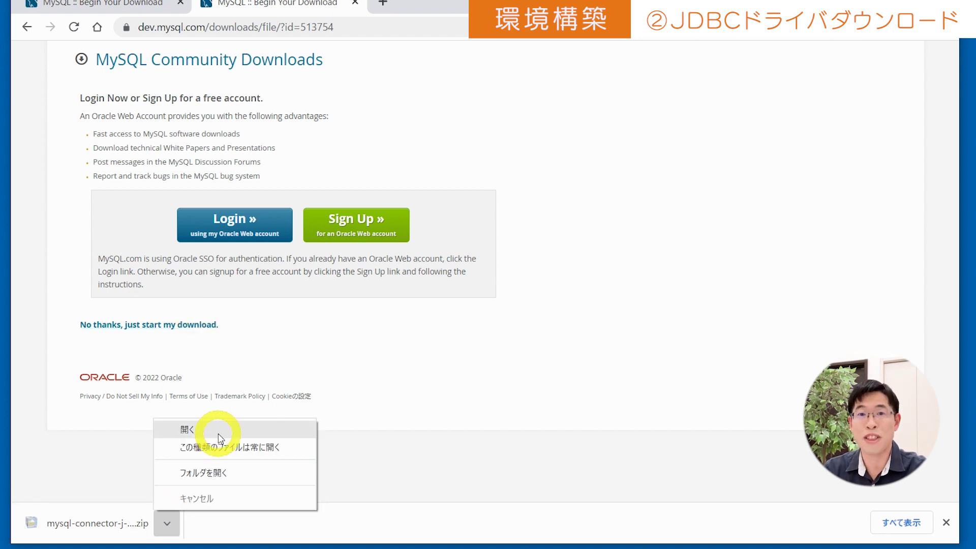
{"action": "left_click", "coordinate": [218, 436]}
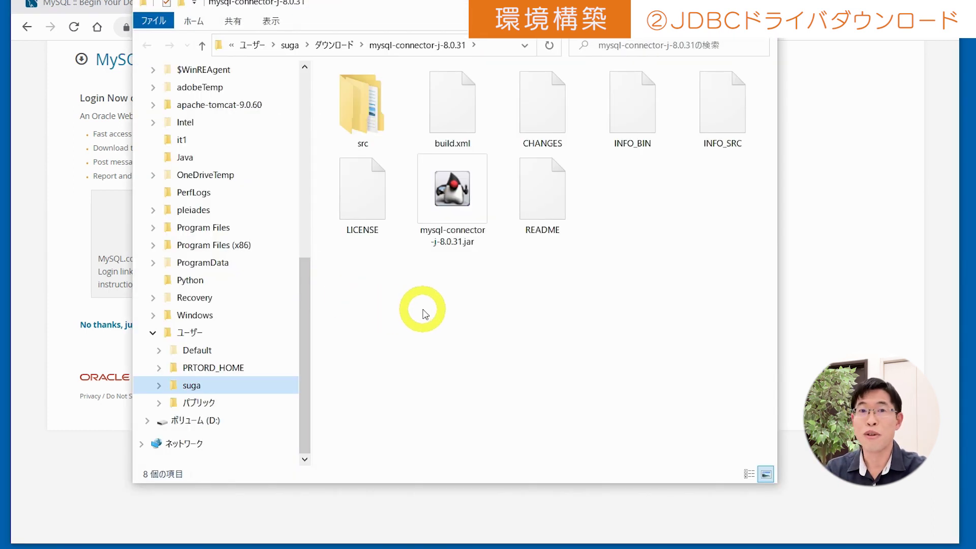
{"action": "left_click", "coordinate": [450, 239]}
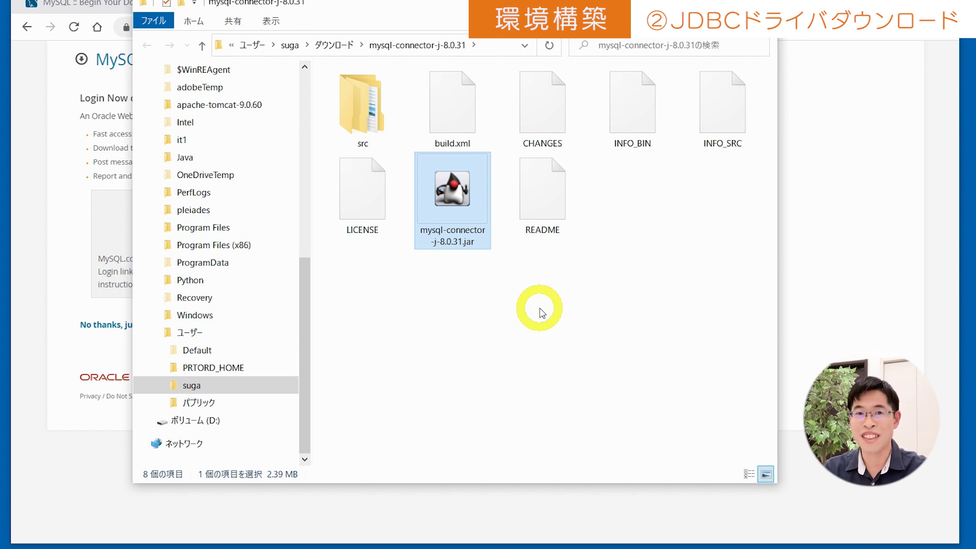
{"action": "scroll", "coordinate": [163, 239], "scroll_direction": "up", "scroll_amount": 5}
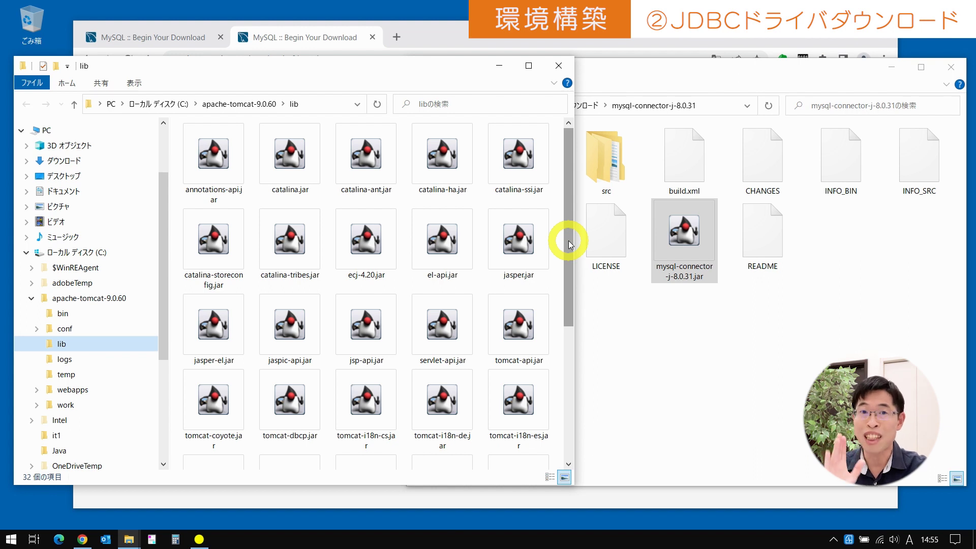
{"action": "left_click_drag", "start_coordinate": [684, 231], "coordinate": [393, 218]}
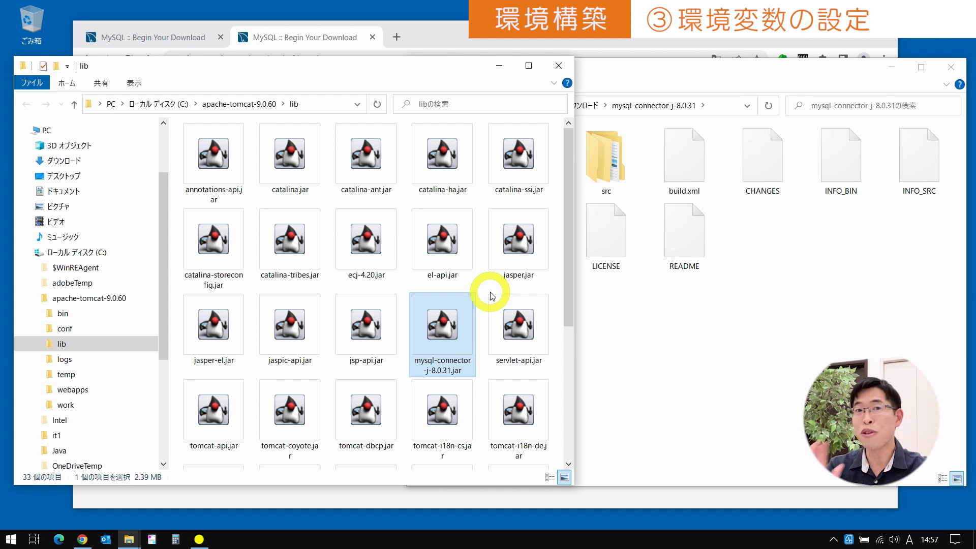
- Open a Command Prompt and run the mysql command to test whether it is recognised
{"action": "right_click", "coordinate": [10, 539]}
{"action": "left_click", "coordinate": [72, 475]}
{"action": "key", "text": "Return"}
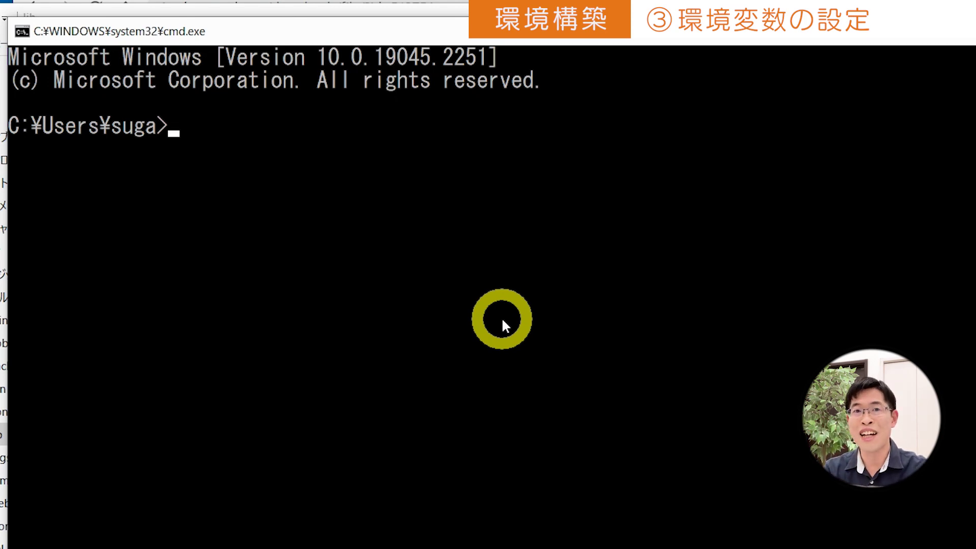
{"action": "type", "text": "mysql"}
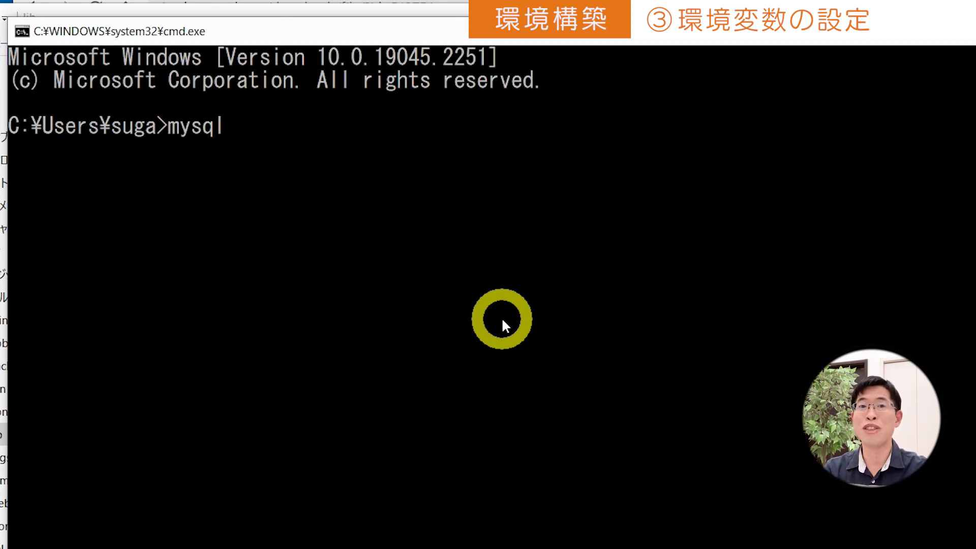
{"action": "key", "text": "Return"}
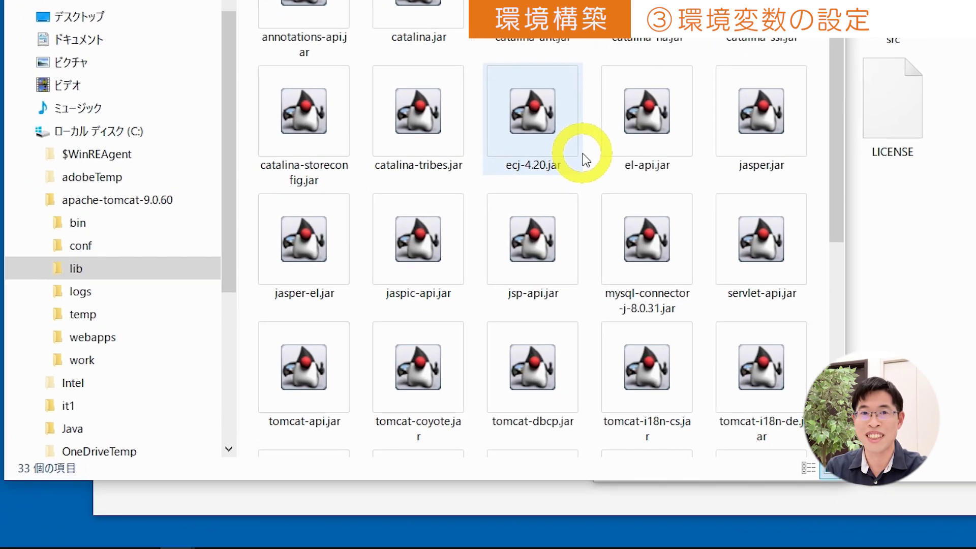
- Open the 詳細情報 (About) page of the system settings in Windows Settings and bring up its related settings
{"action": "right_click", "coordinate": [13, 537]}
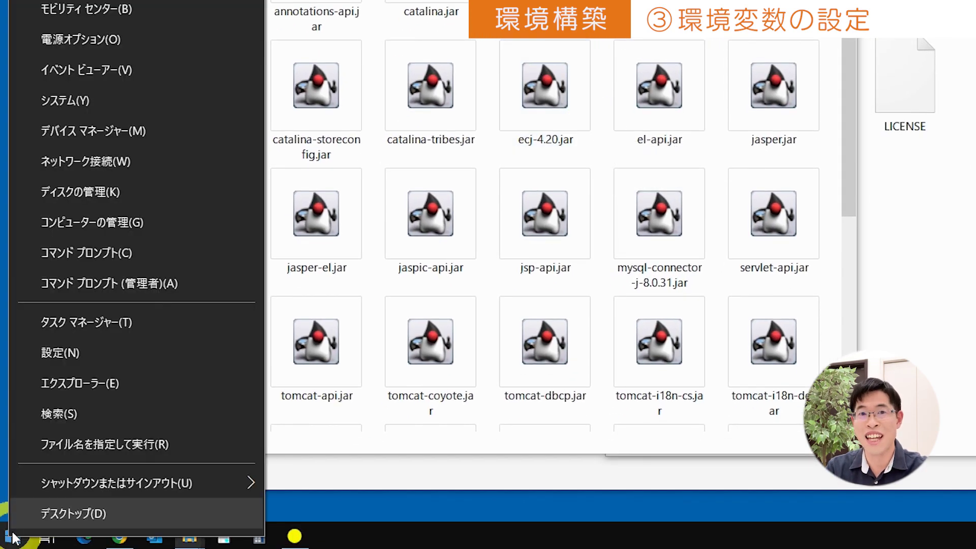
{"action": "left_click", "coordinate": [183, 352]}
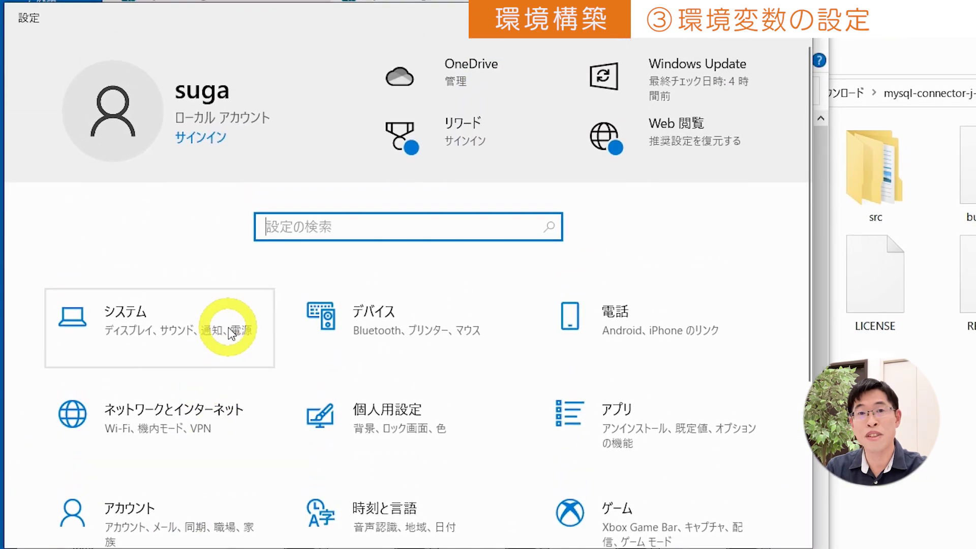
{"action": "left_click", "coordinate": [230, 333]}
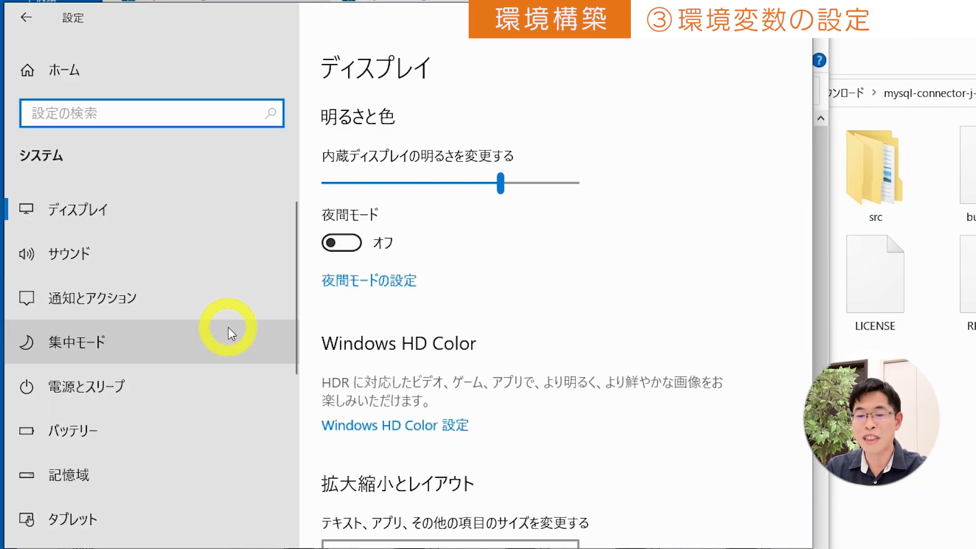
{"action": "scroll", "coordinate": [228, 333], "scroll_direction": "down", "scroll_amount": 5}
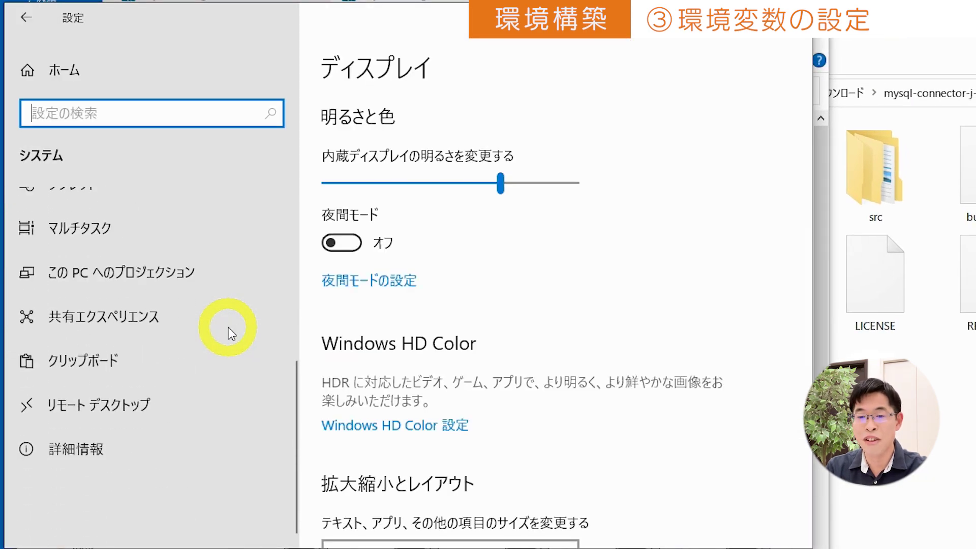
{"action": "left_click", "coordinate": [169, 457]}
{"action": "left_click_drag", "start_coordinate": [801, 152], "coordinate": [789, 452]}
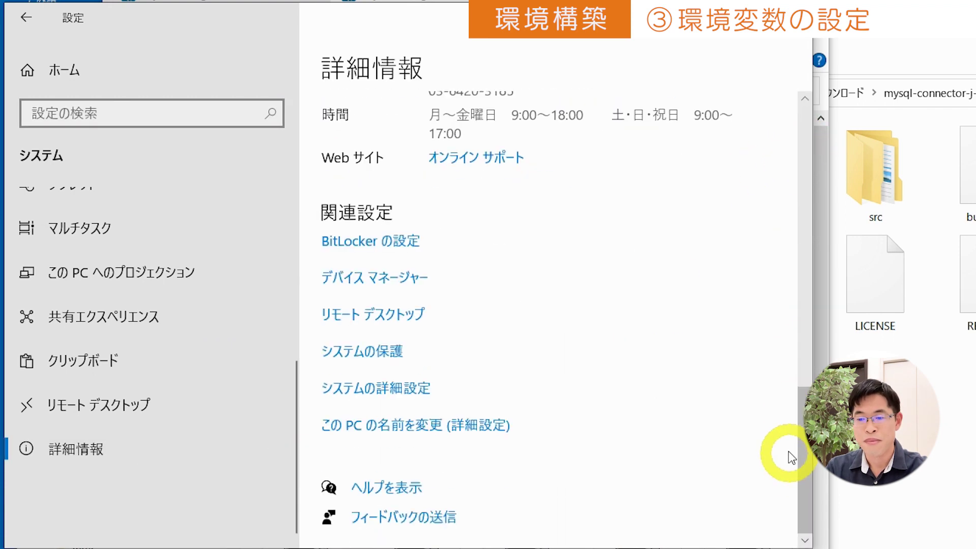
- Open the environment variables dialog from the advanced system properties
{"action": "left_click", "coordinate": [495, 427]}
{"action": "left_click", "coordinate": [316, 128]}
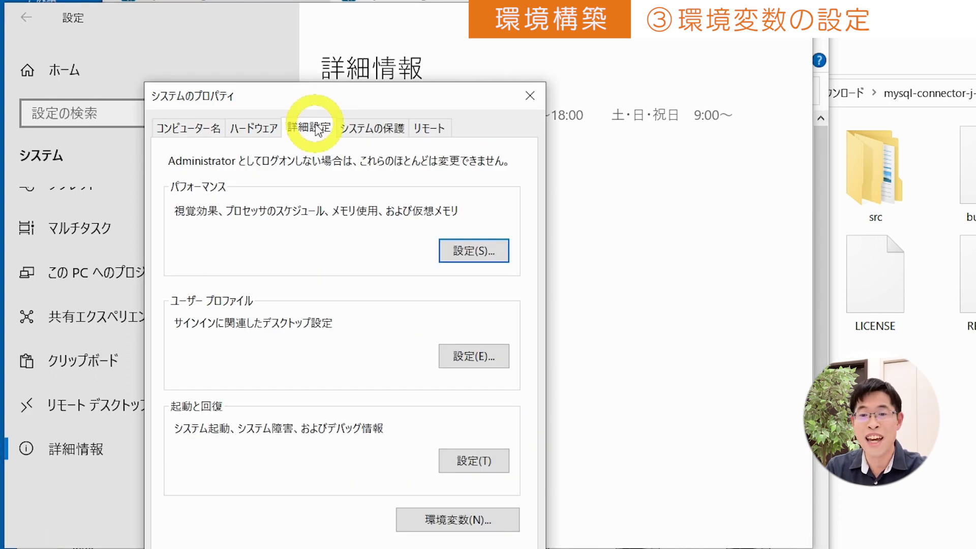
{"action": "left_click", "coordinate": [501, 523]}
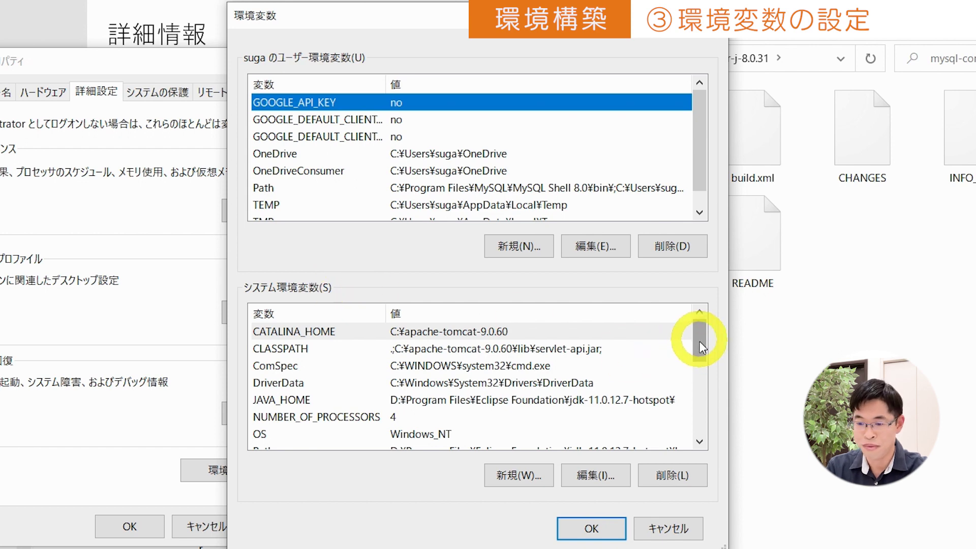
- Open the system variable Path for editing and start a new entry
{"action": "left_click_drag", "start_coordinate": [700, 337], "coordinate": [699, 362]}
{"action": "left_click", "coordinate": [514, 383]}
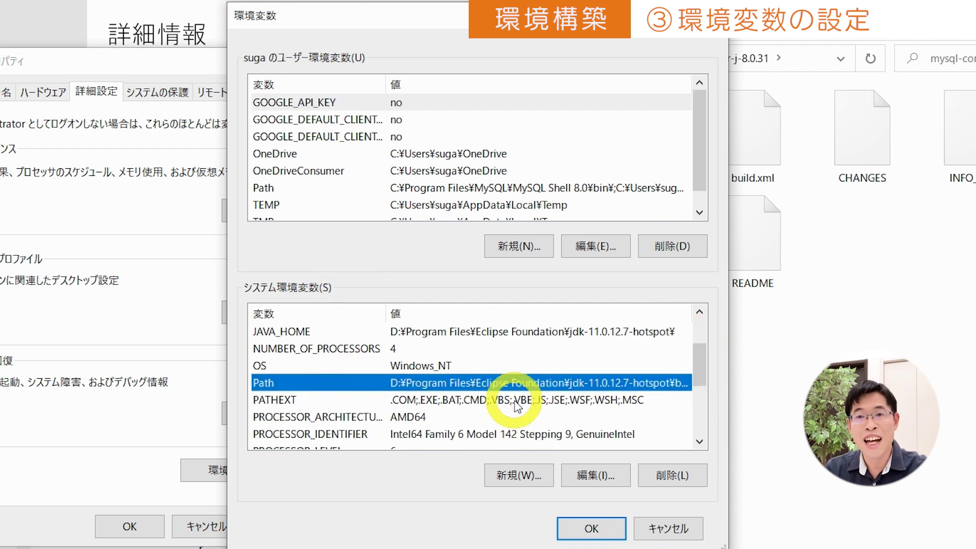
{"action": "left_click", "coordinate": [605, 475]}
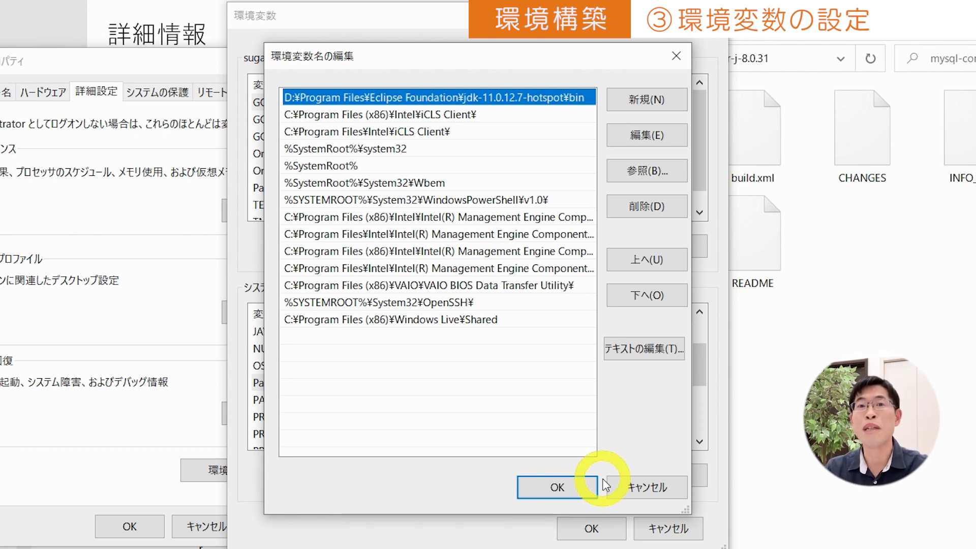
{"action": "left_click", "coordinate": [657, 97]}
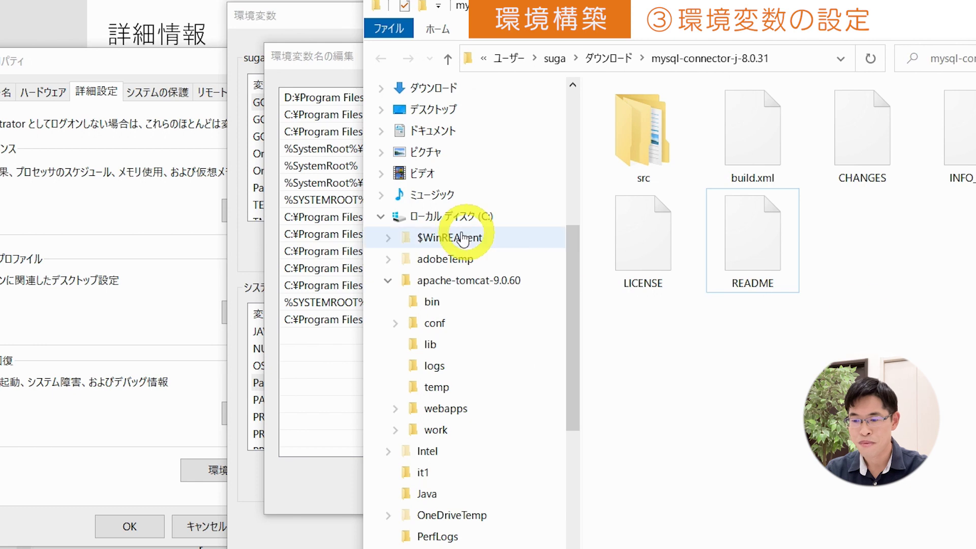
- Switch to File Explorer, browse to C:\Program Files\MySQL\MySQL Server 8.0\bin and select mysql.exe
{"action": "left_click", "coordinate": [457, 218]}
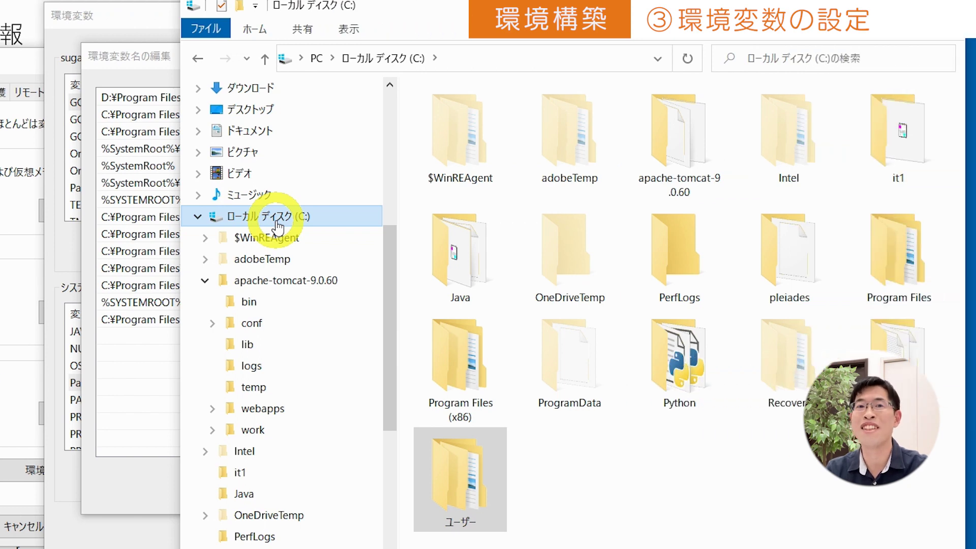
{"action": "double_click", "coordinate": [912, 262]}
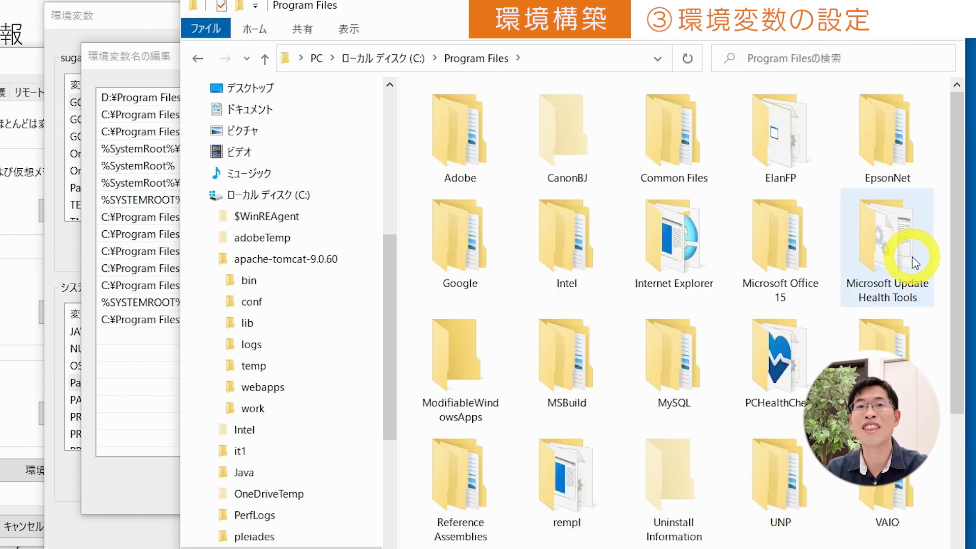
{"action": "double_click", "coordinate": [678, 367]}
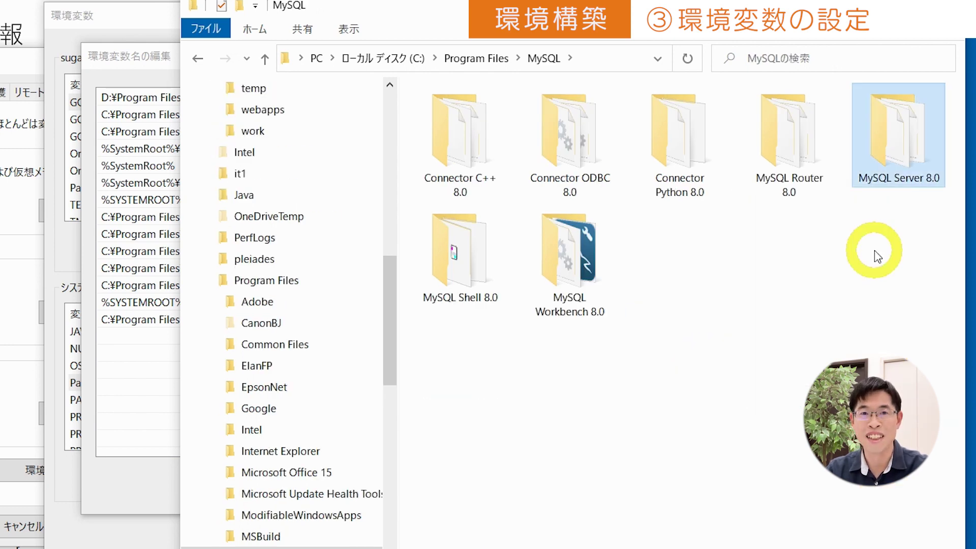
{"action": "key", "text": "Return"}
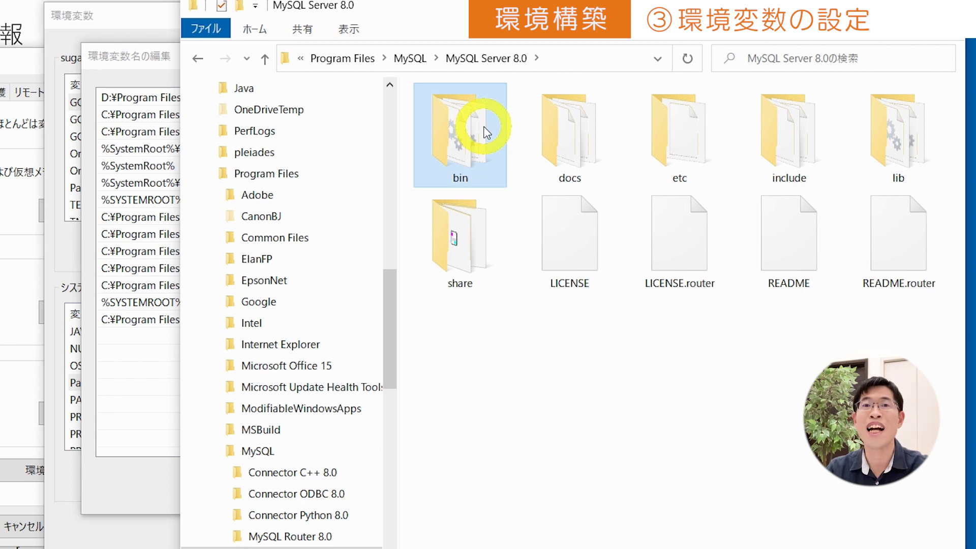
{"action": "double_click", "coordinate": [486, 133]}
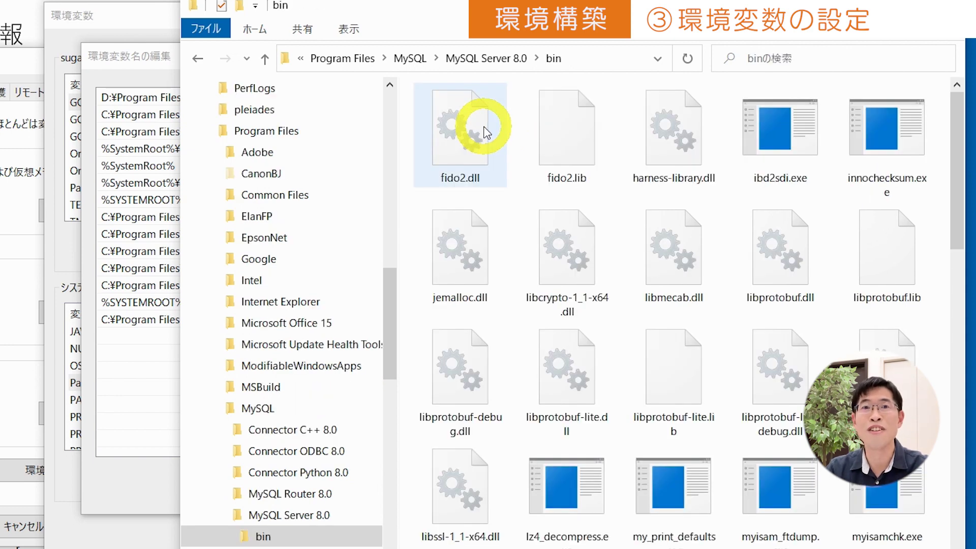
{"action": "scroll", "coordinate": [952, 157], "scroll_direction": "down", "scroll_amount": 5}
{"action": "left_click", "coordinate": [673, 315]}
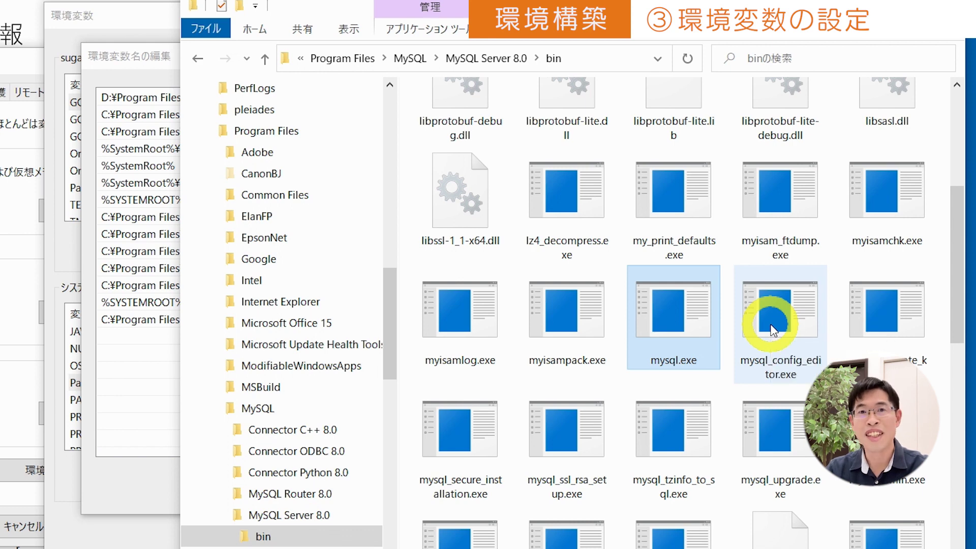
- Copy the full path of the MySQL Server 8.0 bin folder to the clipboard
{"action": "left_click", "coordinate": [630, 61]}
{"action": "key", "text": "cmd+c"}
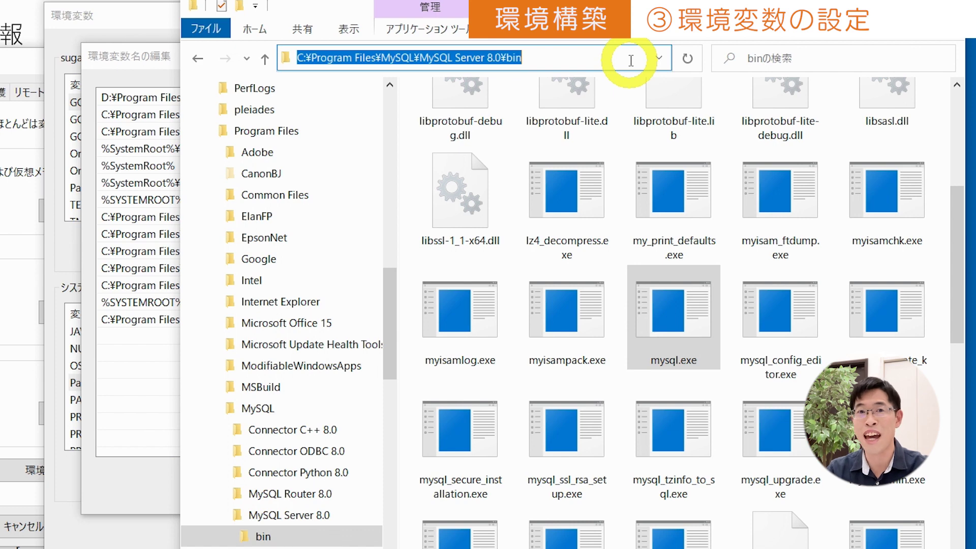
{"action": "right_click", "coordinate": [529, 62]}
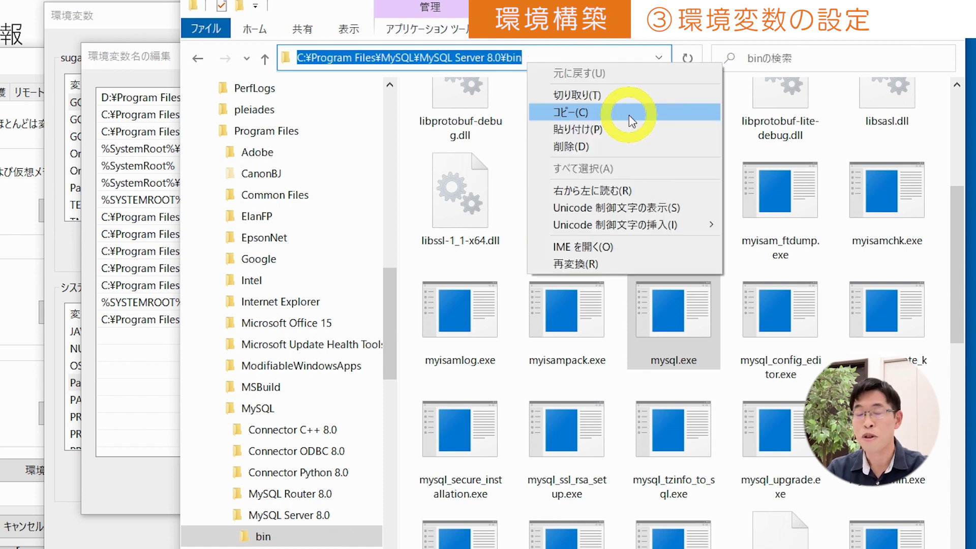
{"action": "left_click", "coordinate": [629, 115]}
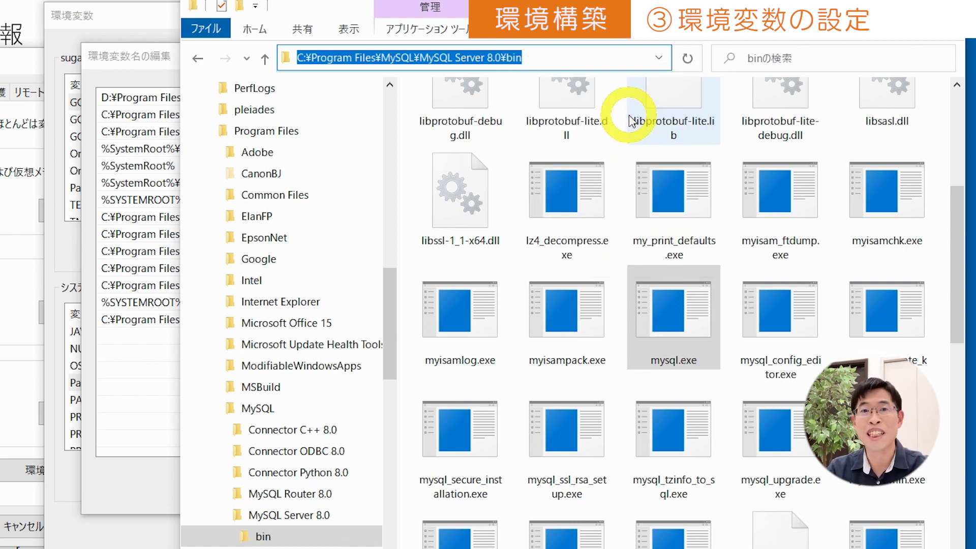
- Return to the Path variable editor, add the entry C:\Program Files\MySQL\MySQL Server 8.0\bin, and confirm the variable's edit
{"action": "left_click", "coordinate": [158, 60]}
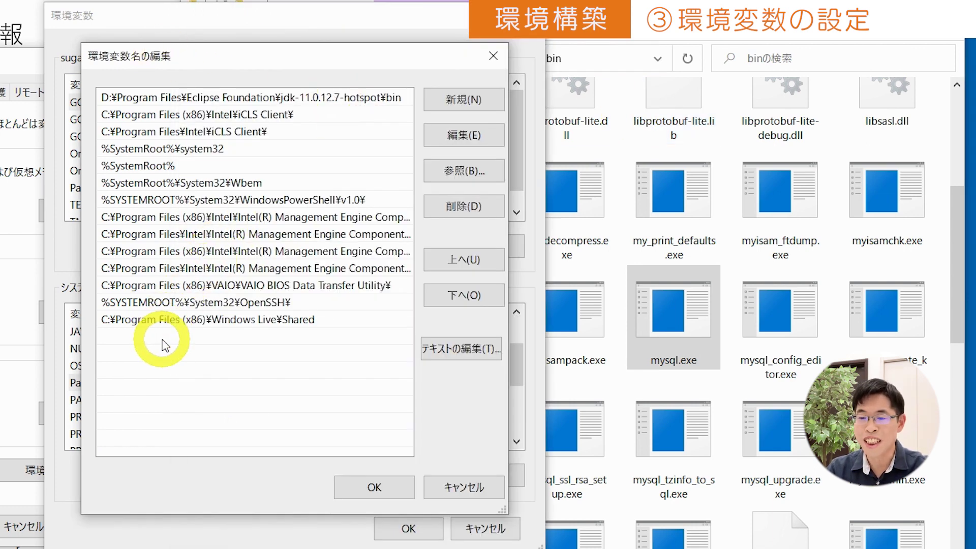
{"action": "left_click", "coordinate": [487, 100]}
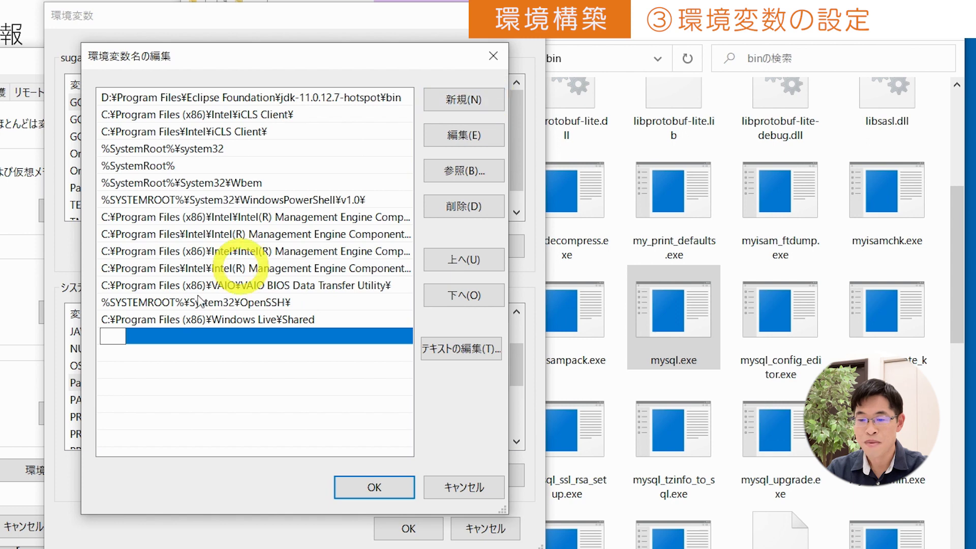
{"action": "right_click", "coordinate": [115, 340]}
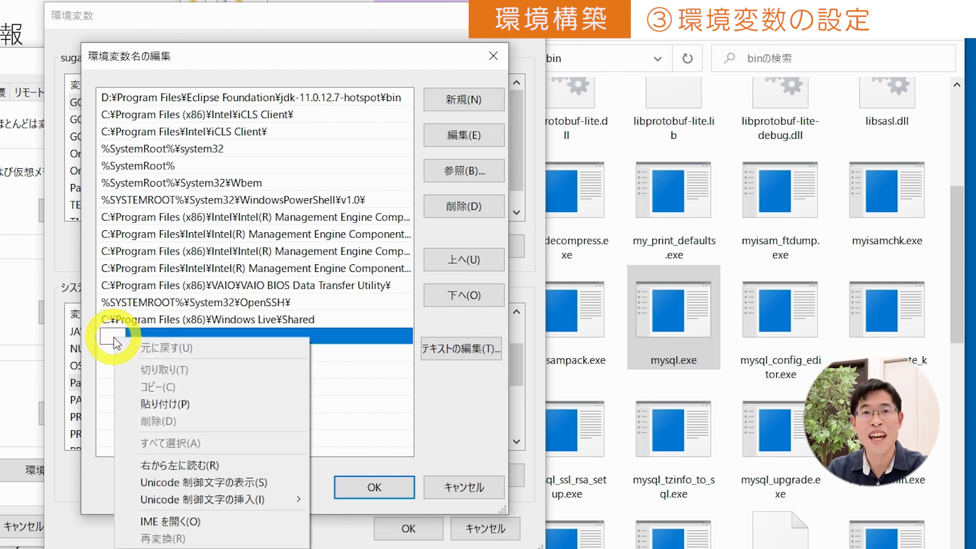
{"action": "left_click", "coordinate": [168, 404]}
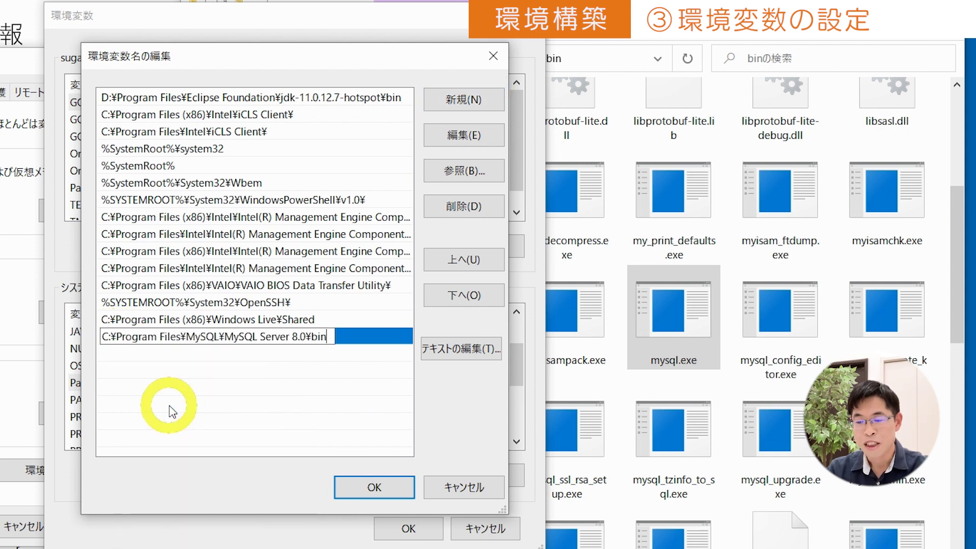
{"action": "key", "text": "Return"}
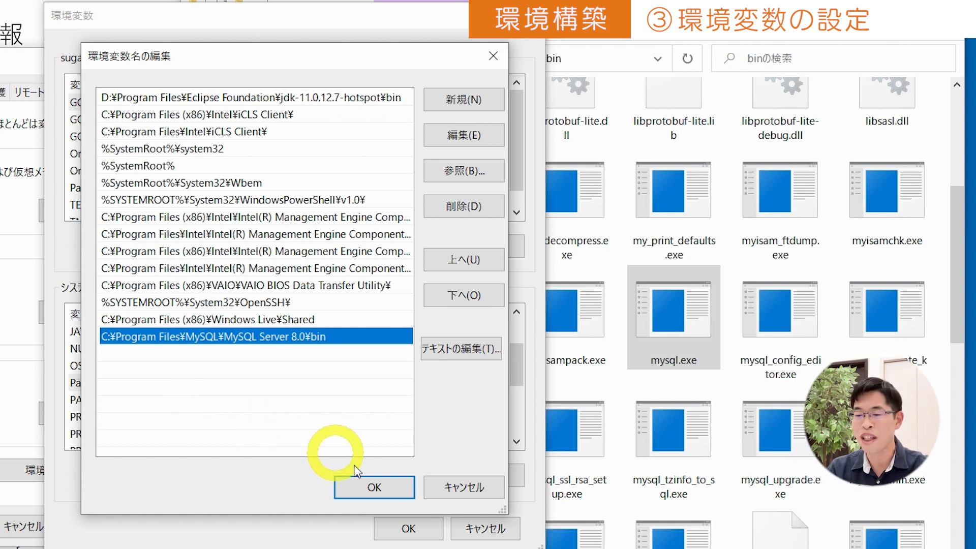
{"action": "left_click", "coordinate": [376, 486]}
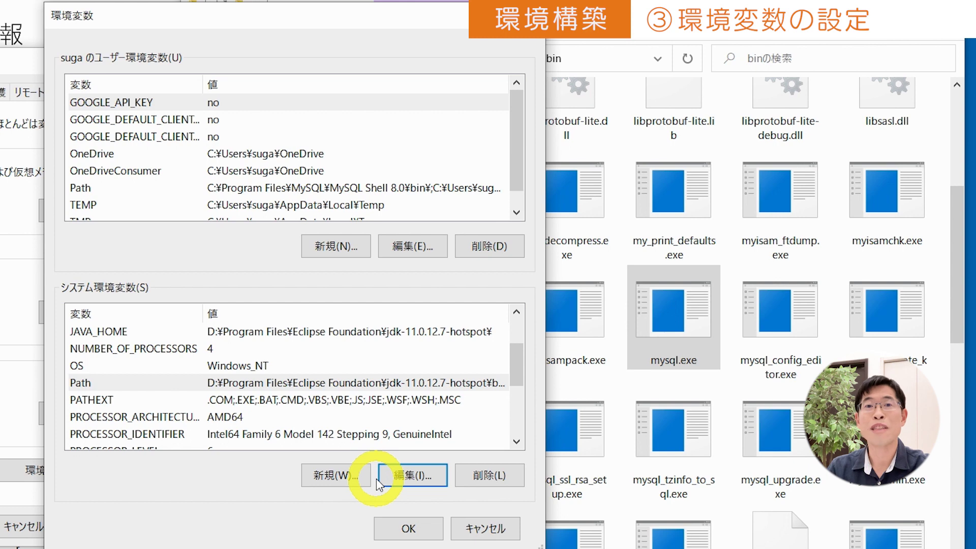
- Open the existing system variable CLASSPATH for editing
{"action": "scroll", "coordinate": [464, 311], "scroll_direction": "up", "scroll_amount": 2}
{"action": "left_click", "coordinate": [304, 349]}
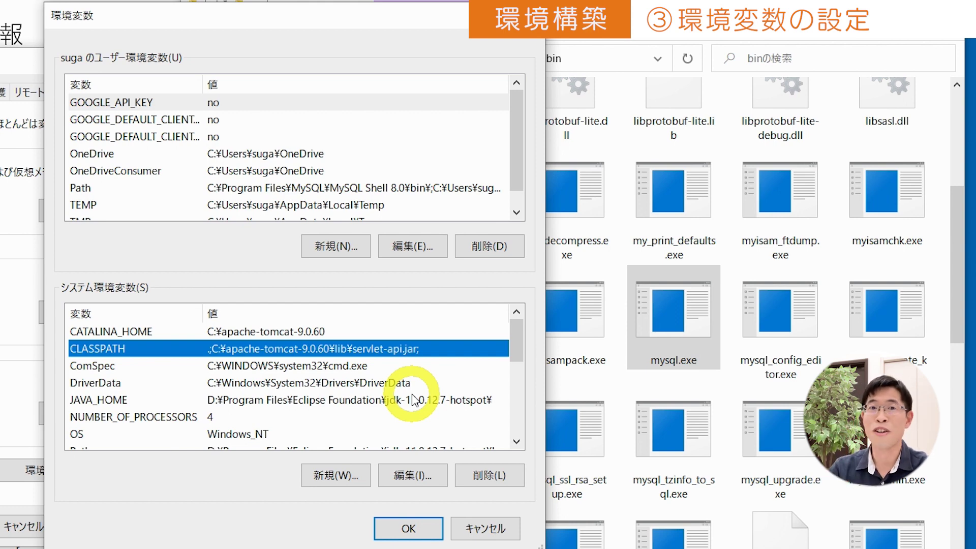
{"action": "left_click", "coordinate": [335, 475]}
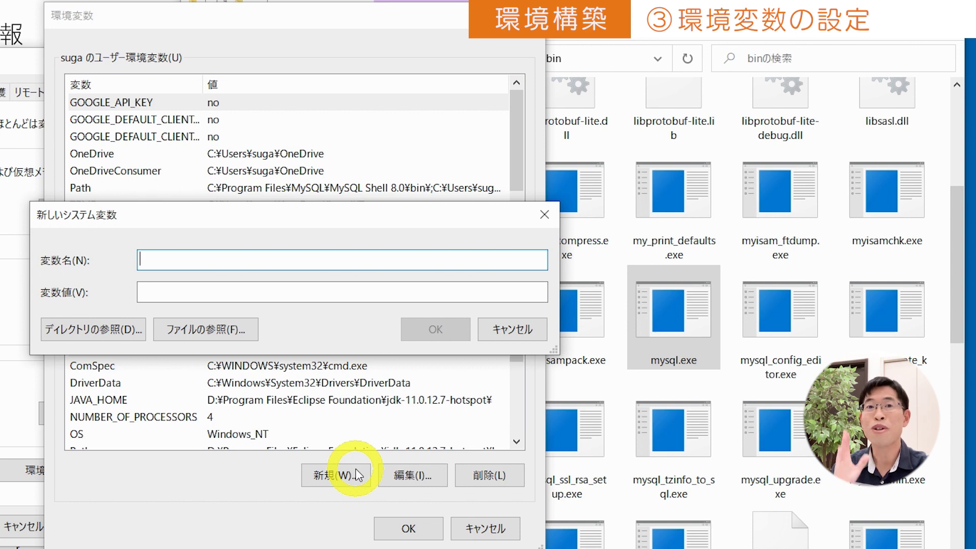
{"action": "left_click", "coordinate": [508, 333]}
{"action": "left_click", "coordinate": [334, 351]}
{"action": "left_click", "coordinate": [420, 480]}
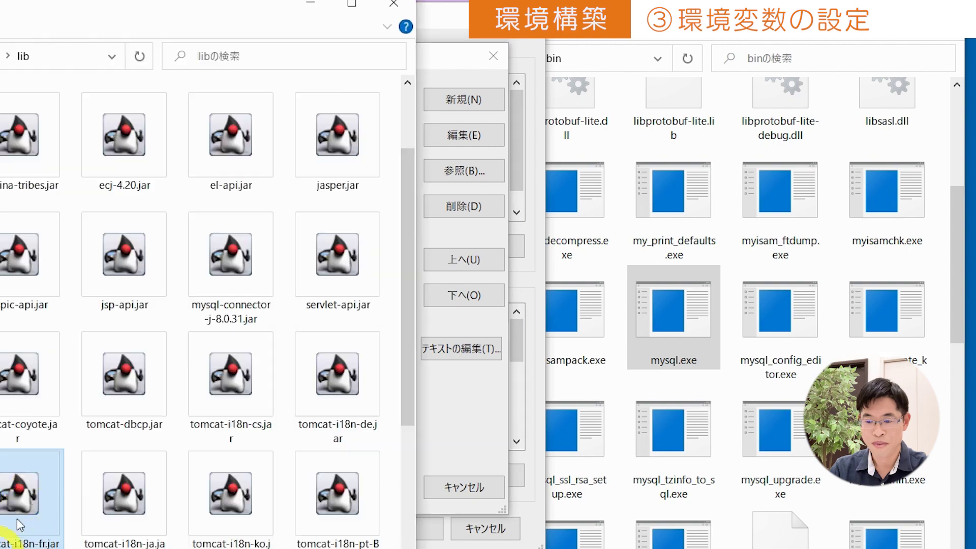
- Copy the full path of mysql-connector-j-8.0.31.jar in Tomcat's lib folder from the object name in its security properties
{"action": "left_click", "coordinate": [224, 254]}
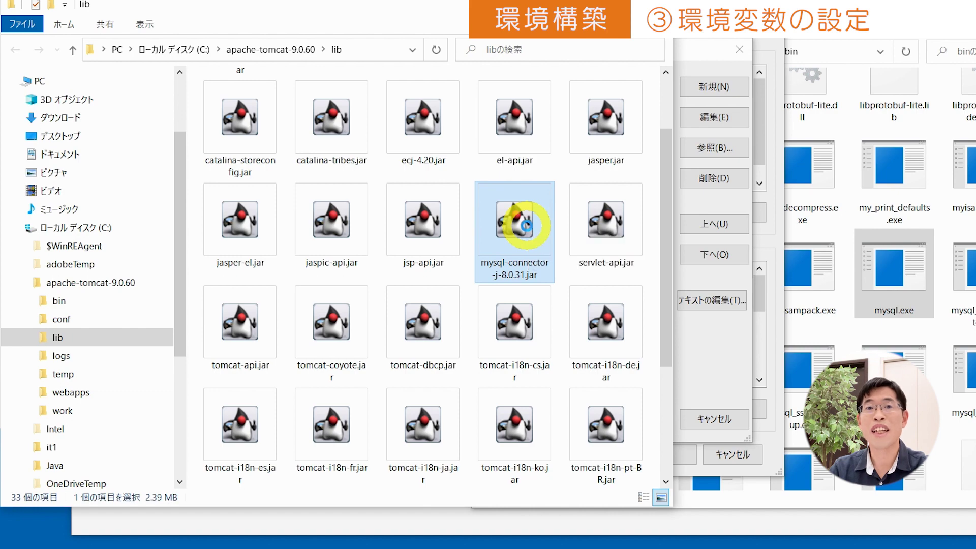
{"action": "right_click", "coordinate": [528, 229]}
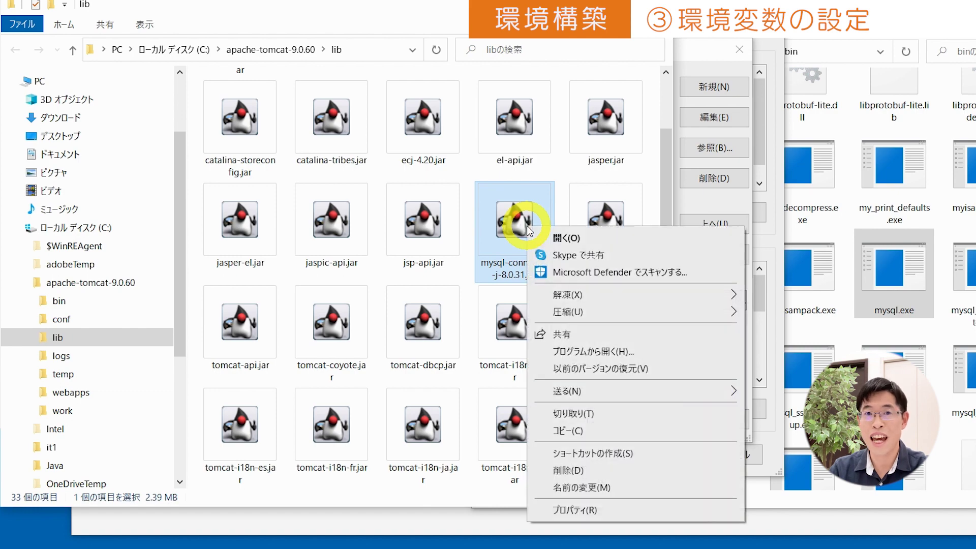
{"action": "left_click", "coordinate": [605, 510]}
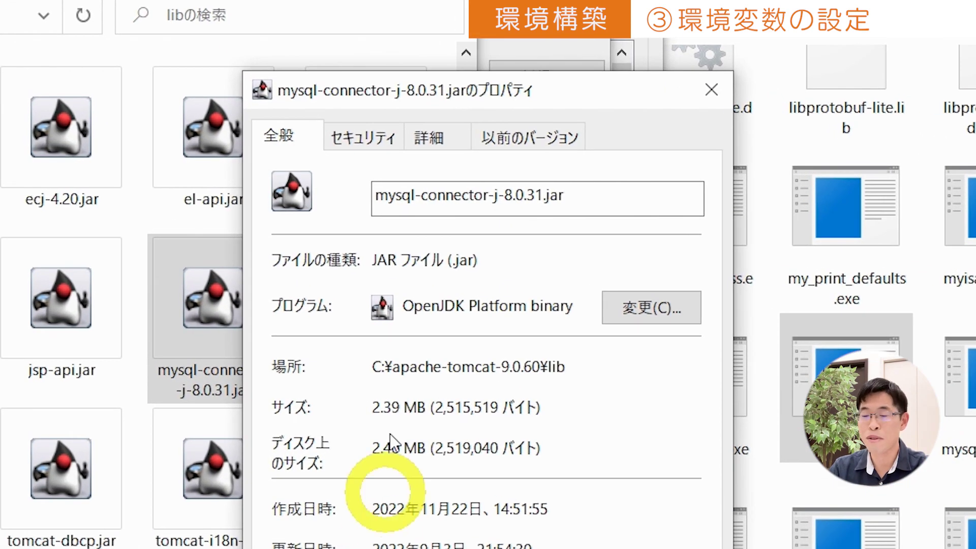
{"action": "left_click", "coordinate": [374, 147]}
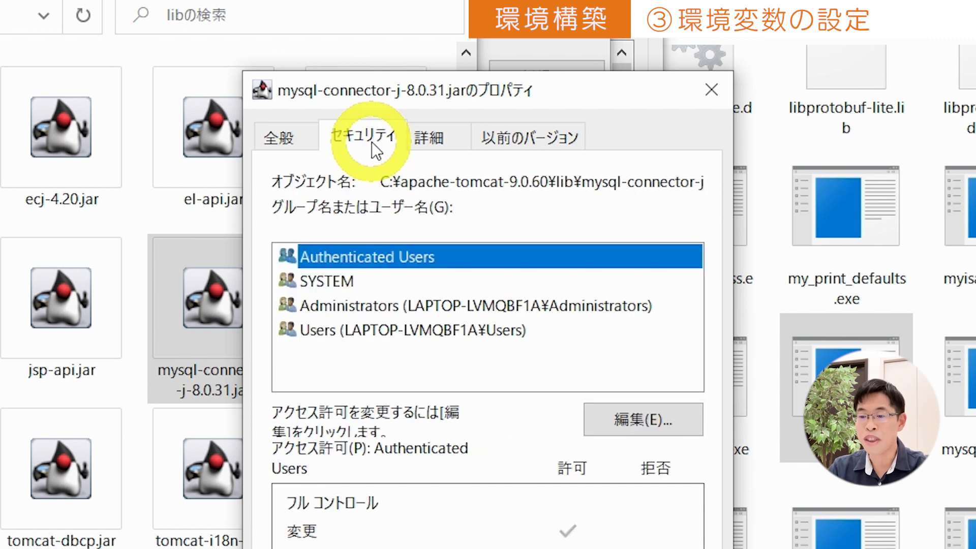
{"action": "left_click_drag", "start_coordinate": [382, 182], "coordinate": [719, 170]}
{"action": "key", "text": "cmd+c"}
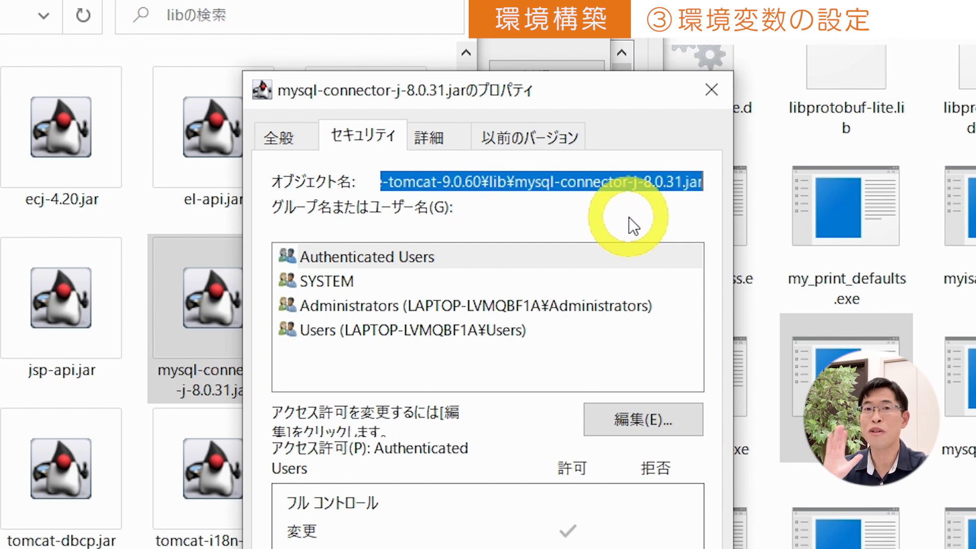
{"action": "right_click", "coordinate": [637, 183]}
{"action": "left_click", "coordinate": [700, 248]}
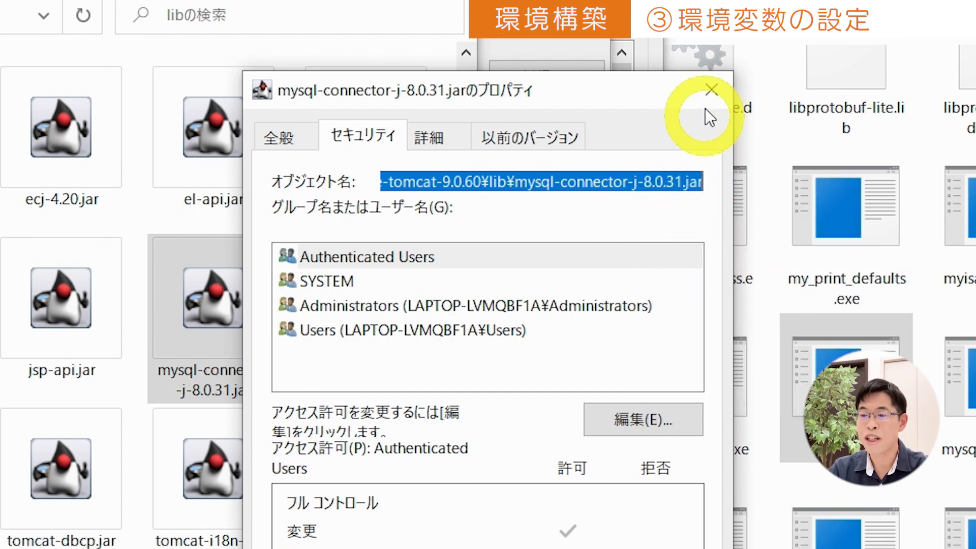
{"action": "left_click", "coordinate": [708, 90]}
- Add C:\apache-tomcat-9.0.60\lib\mysql-connector-j-8.0.31.jar as a new CLASSPATH entry and confirm the environment variable changes
{"action": "left_click", "coordinate": [526, 45]}
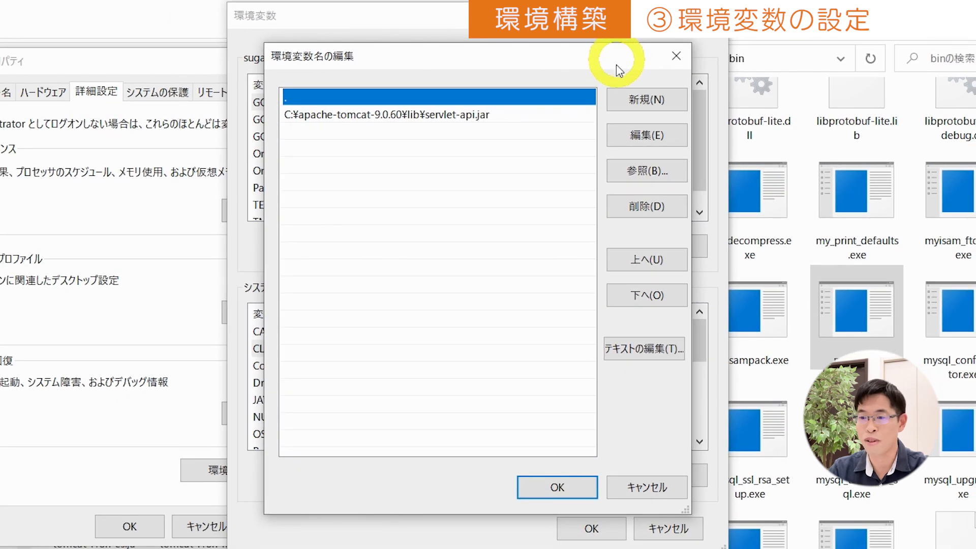
{"action": "left_click", "coordinate": [635, 99]}
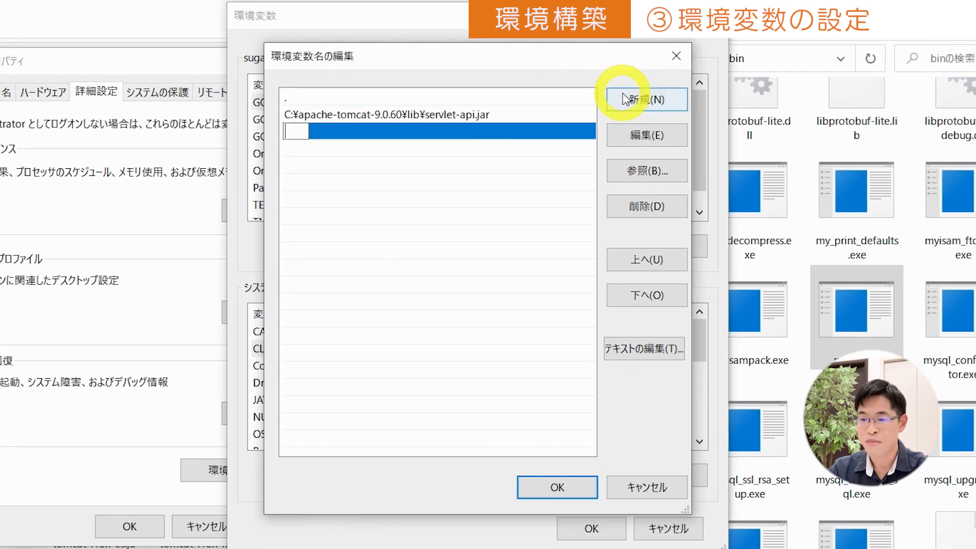
{"action": "right_click", "coordinate": [304, 132]}
{"action": "left_click", "coordinate": [340, 199]}
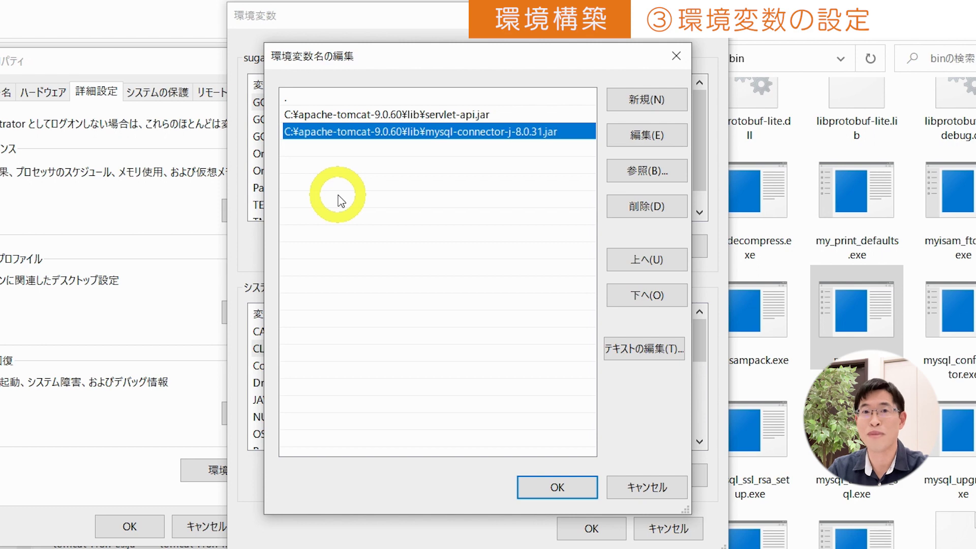
{"action": "left_click", "coordinate": [557, 487]}
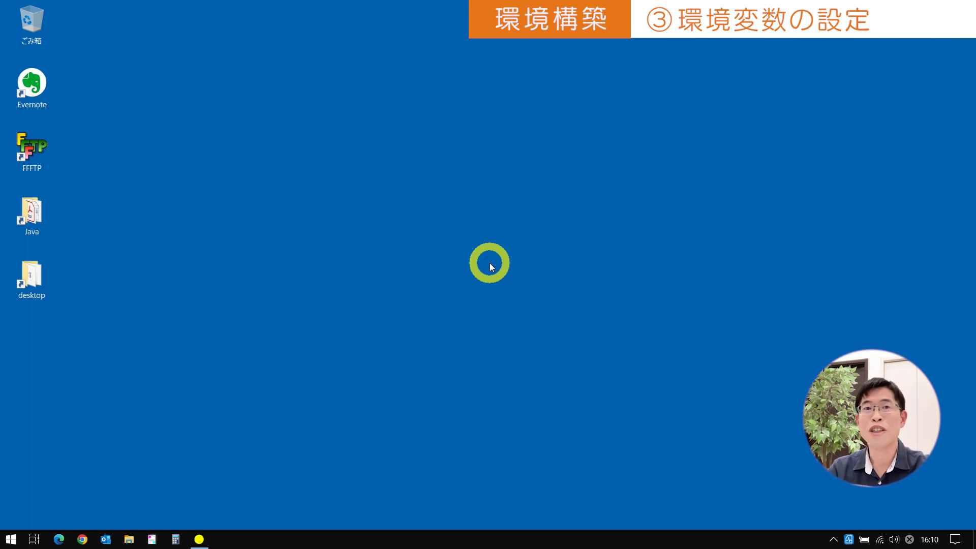
- Run cmd to open a command prompt and log in to MySQL with mysql -u root -p, entering the root password
{"action": "right_click", "coordinate": [10, 539]}
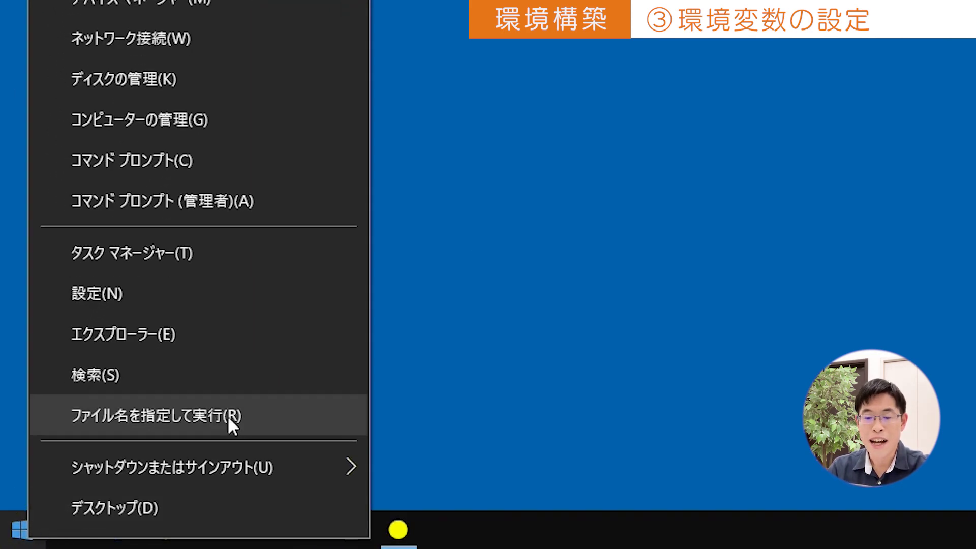
{"action": "left_click", "coordinate": [227, 416]}
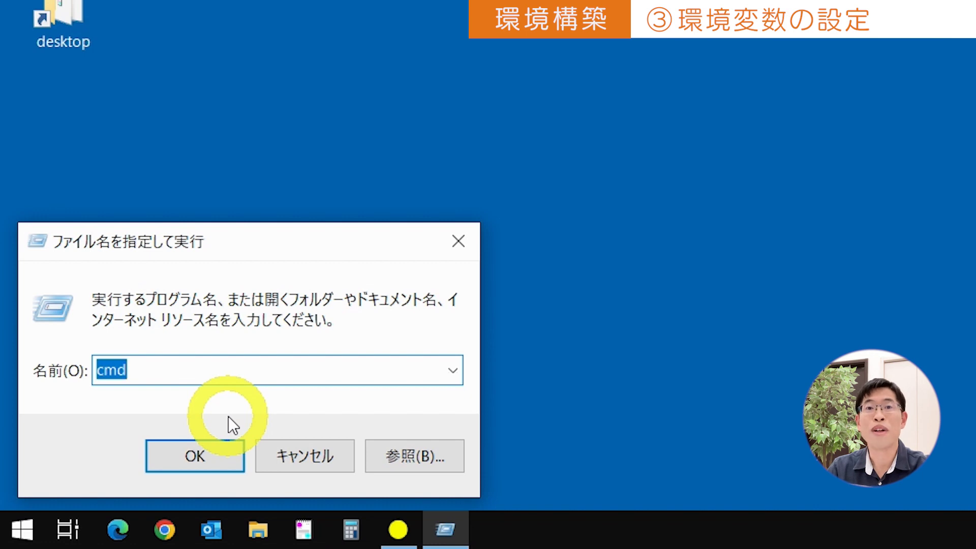
{"action": "left_click", "coordinate": [226, 453]}
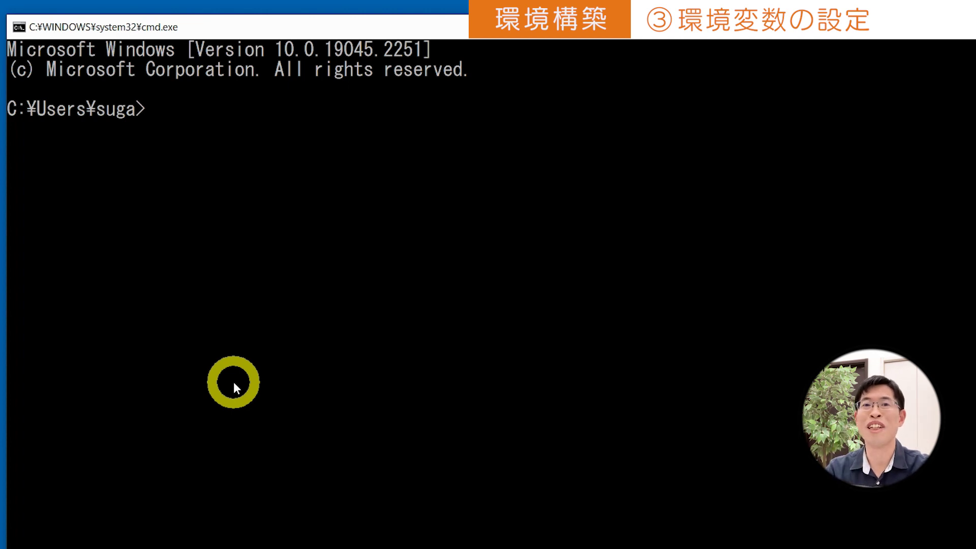
{"action": "type", "text": "mysql -u root -p"}
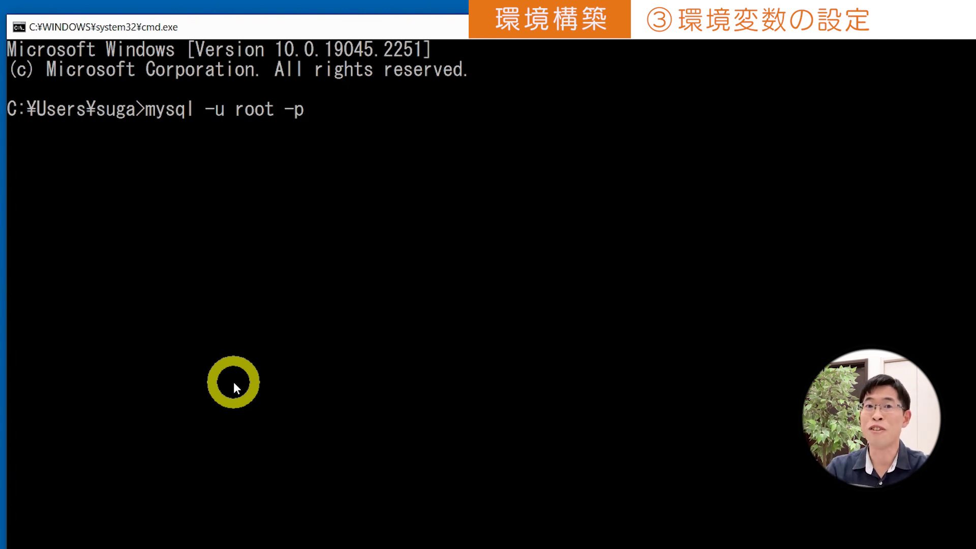
{"action": "key", "text": "Return"}
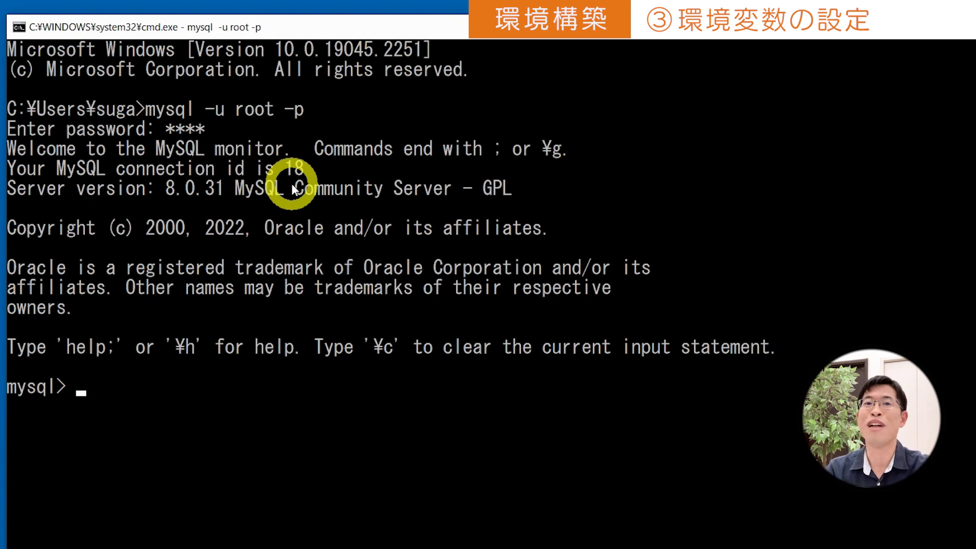
- Query the sample table with SELECT * FROM sakila.language; and quit the MySQL client
{"action": "type", "text": "SELECT * FROM sakila.language;"}
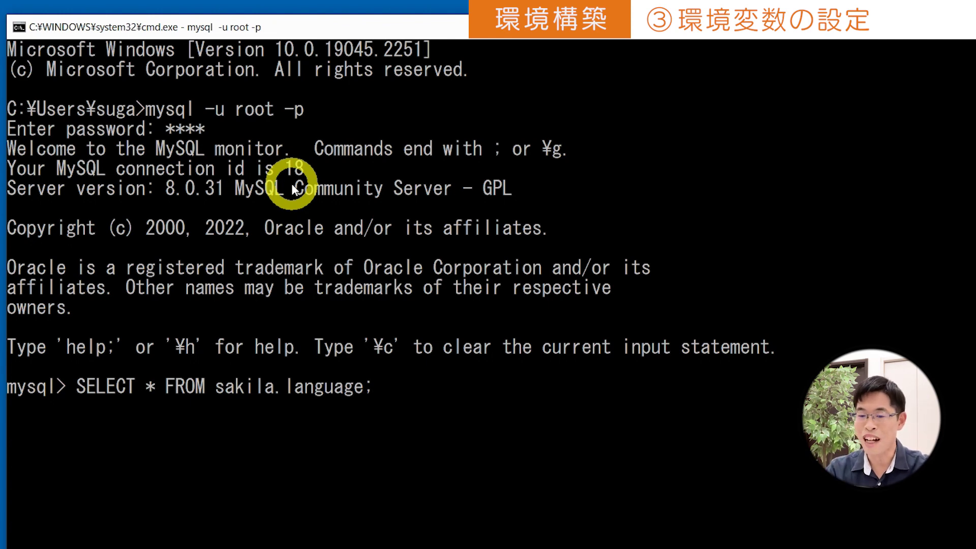
{"action": "key", "text": "Return"}
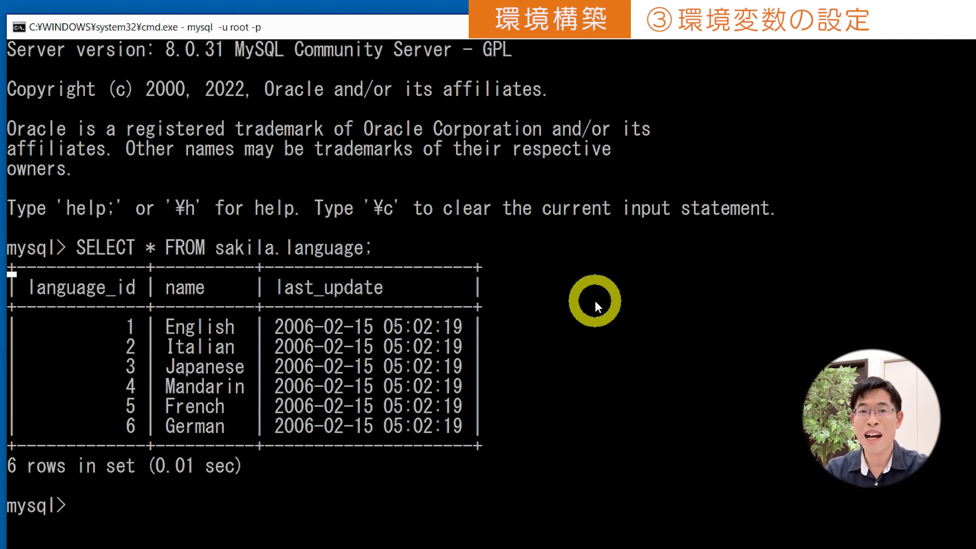
{"action": "type", "text": "quit"}
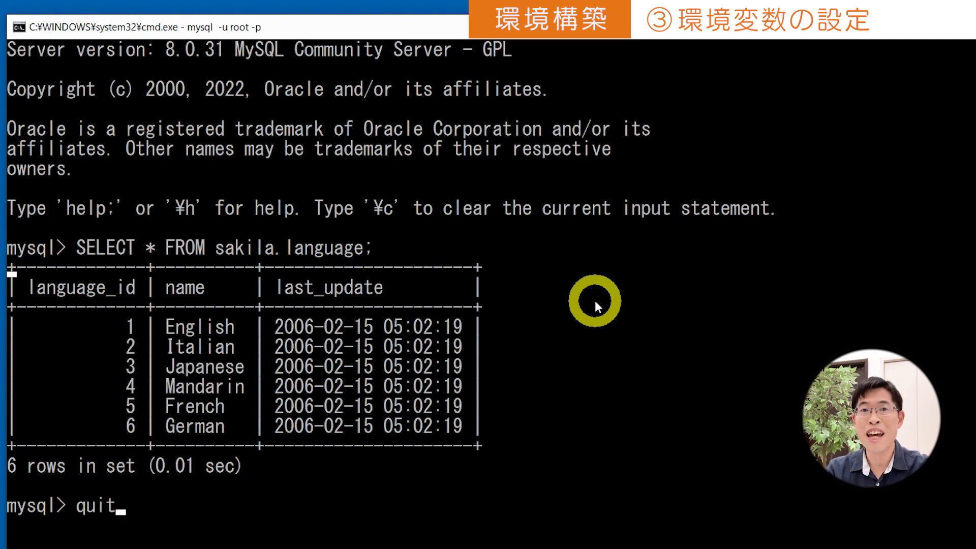
{"action": "key", "text": "Return"}
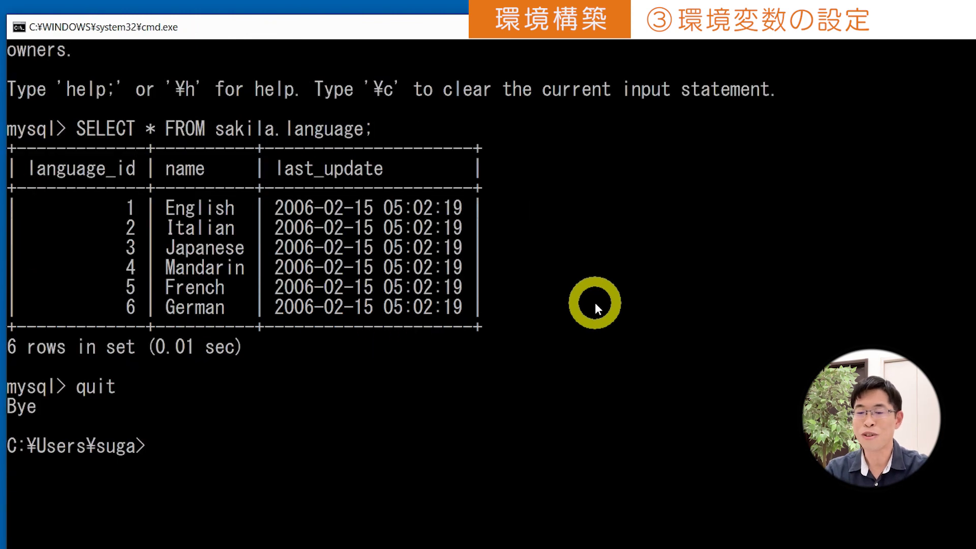